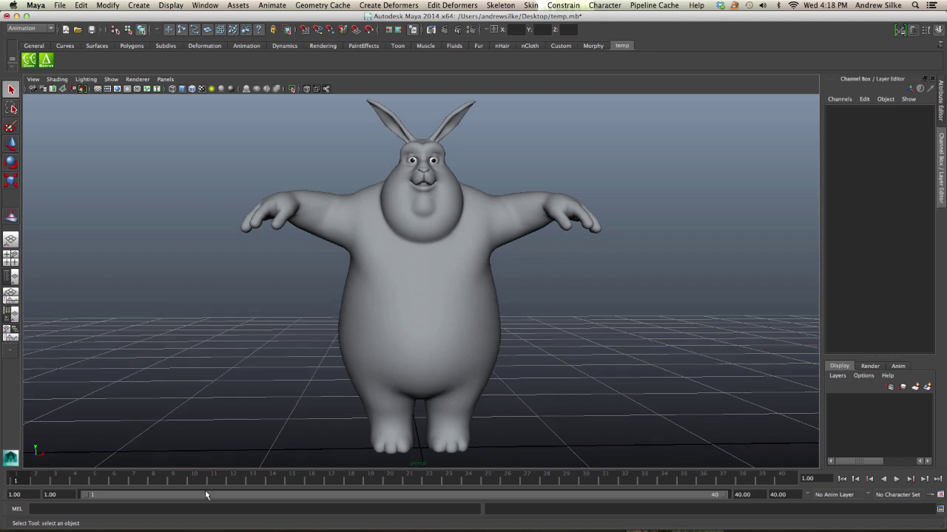
Play the leg-lift animation on the body to frame 40 and preview the BigBuckBody1_extracted blend shape at weight 1.
left_click(440, 360)
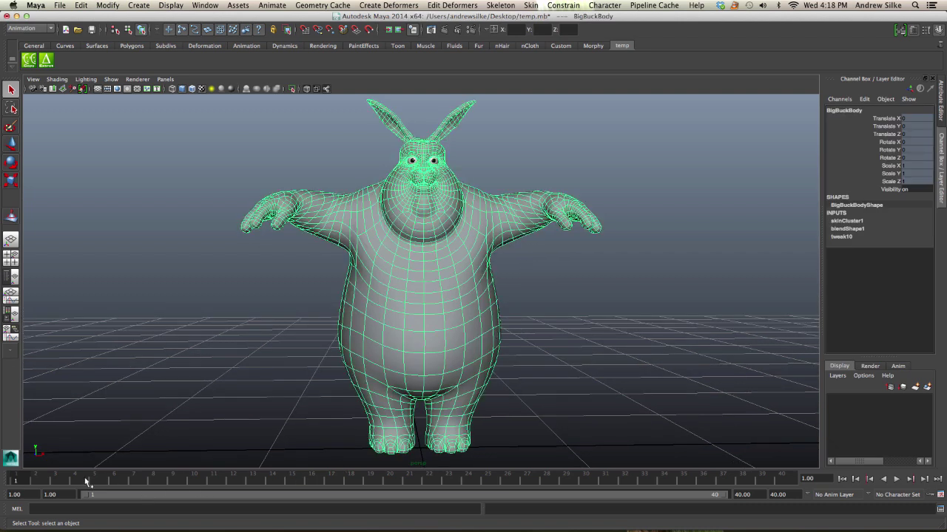
key("alt+v")
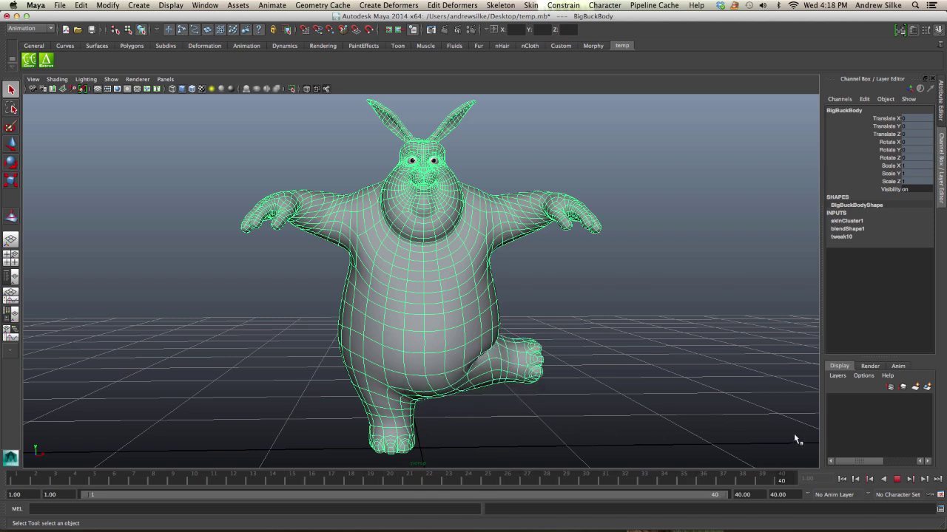
left_click(846, 228)
left_click(868, 244)
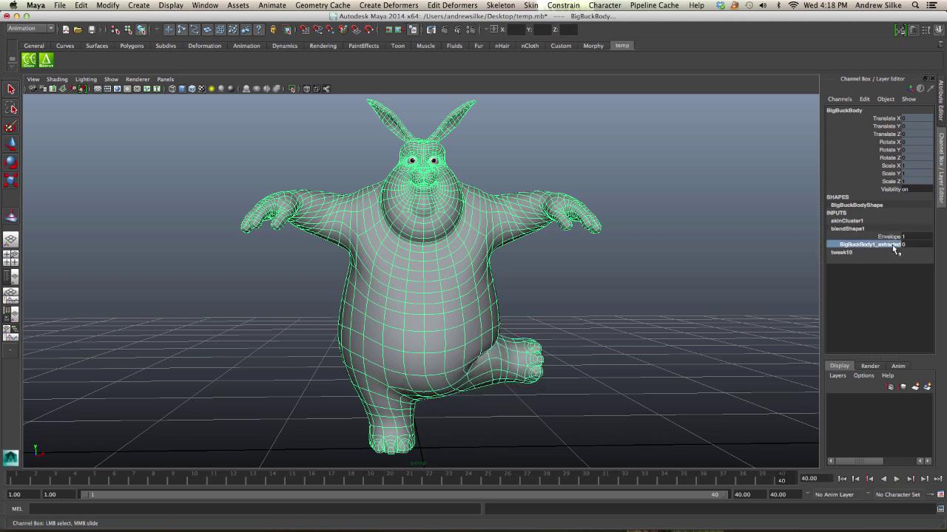
scroll(717, 321, "up", 2)
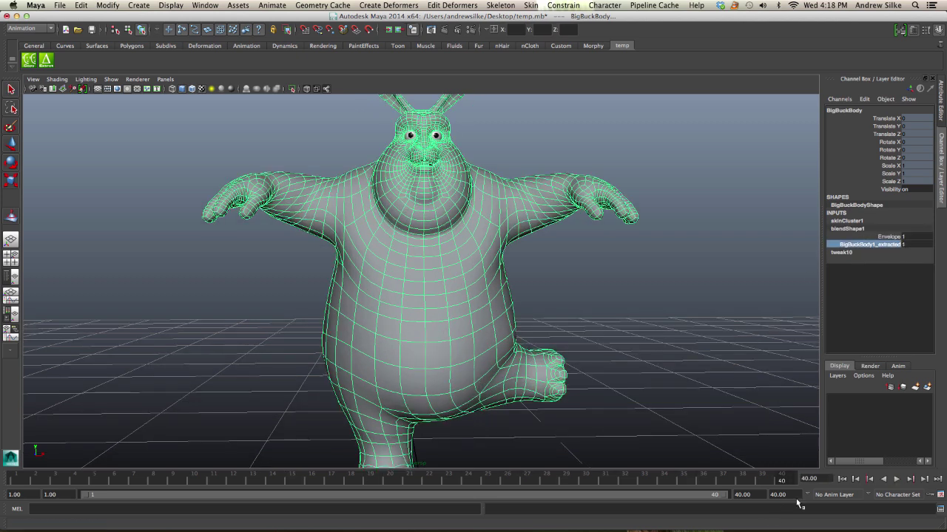
key("alt+v")
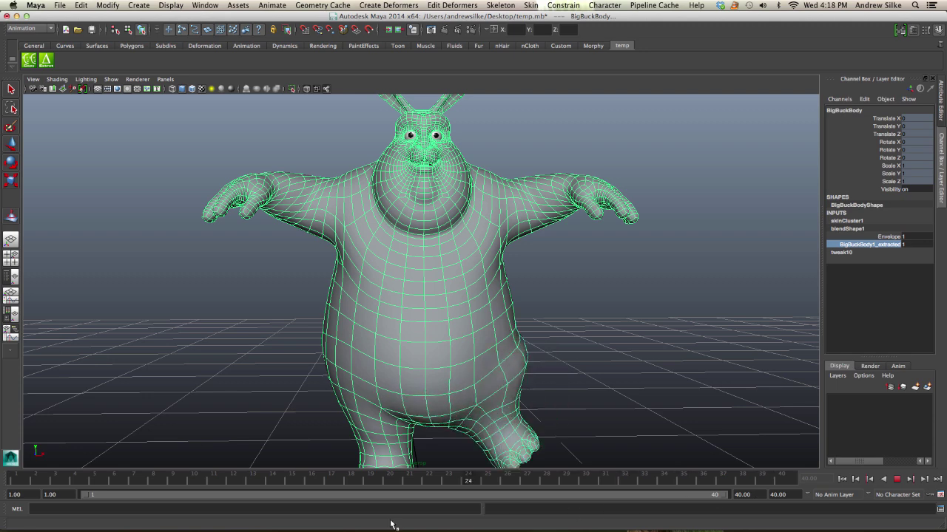
Compare the raised leg with the corrective blend shape on and off, return its weight to 0 at frame 40, and deselect the body.
key("Escape")
left_click_drag(603, 389, 606, 376, "alt")
right_click_drag(605, 376, 483, 392, "alt")
left_click_drag(538, 479, 854, 375)
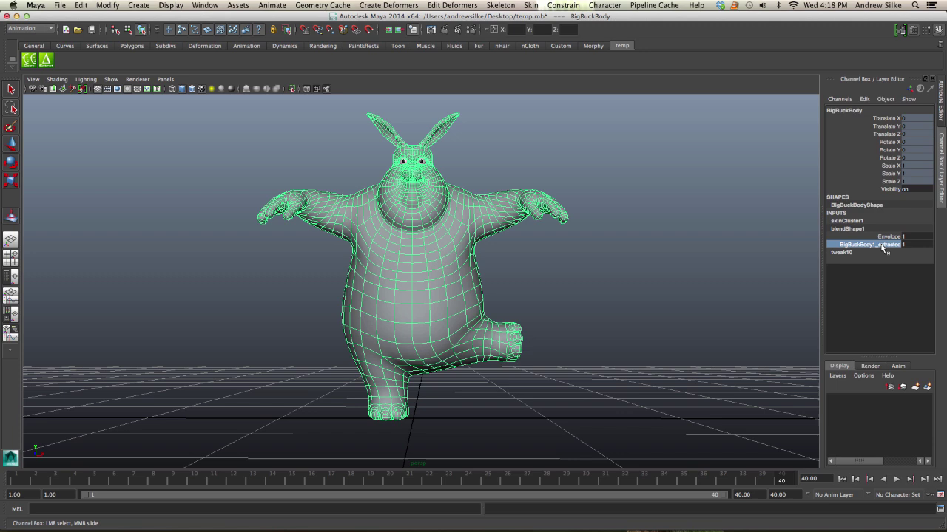
middle_click_drag(741, 272, 670, 286)
middle_click_drag(748, 268, 479, 308)
left_click_drag(545, 282, 555, 294, "alt")
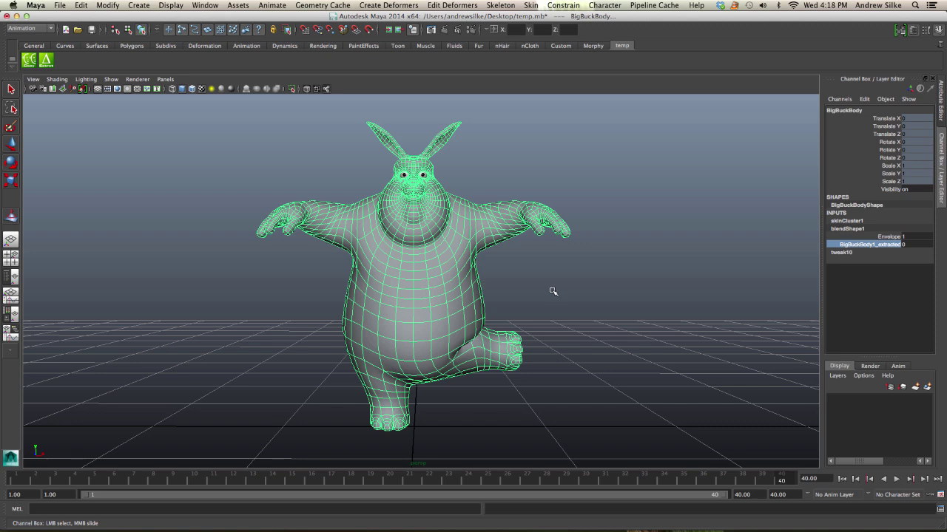
left_click_drag(602, 338, 616, 295, "alt")
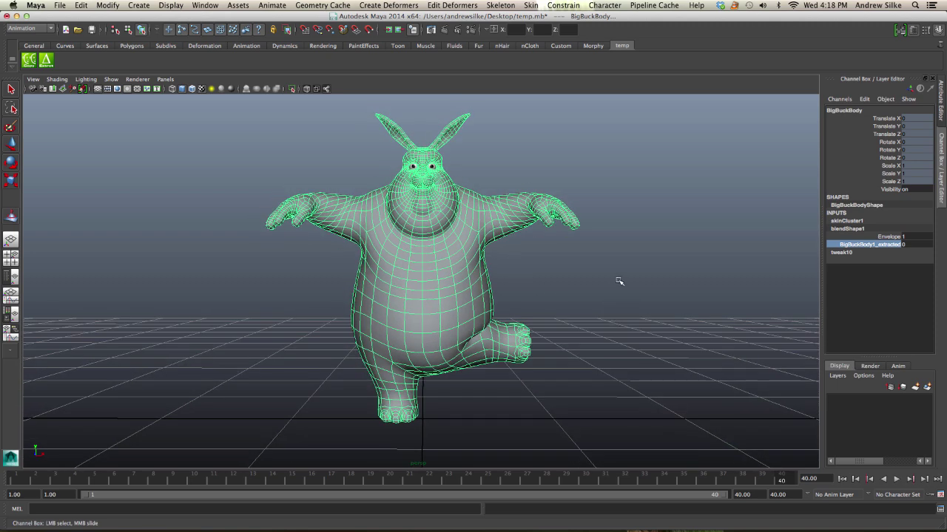
left_click(620, 280)
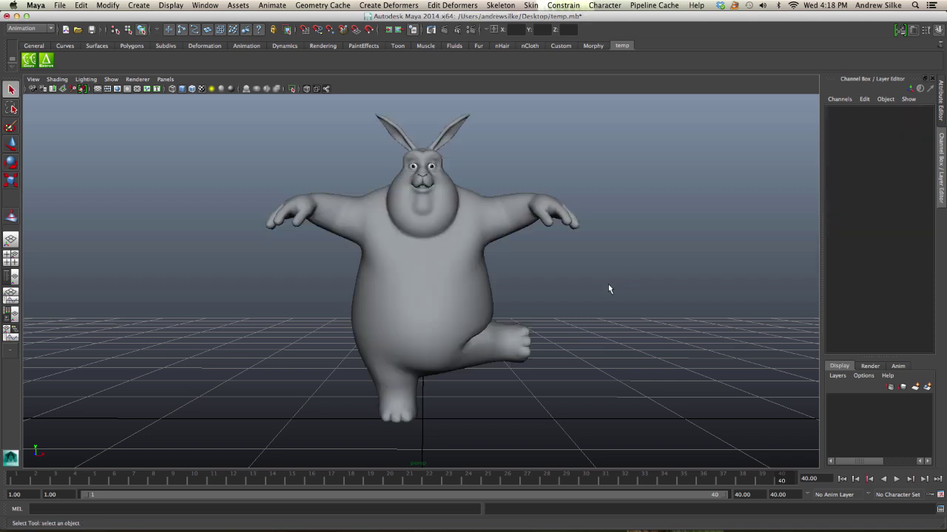
Open the Set Driven Key window and move it clear of the character.
key("space")
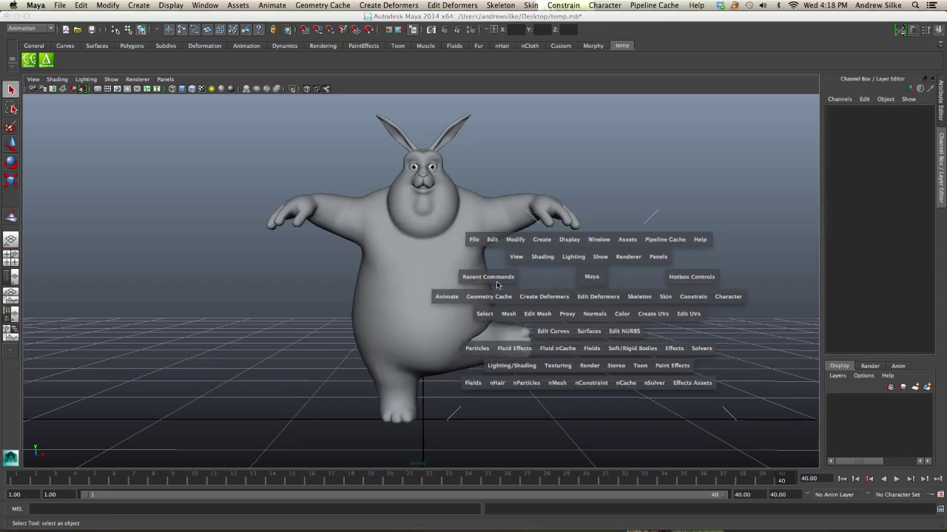
left_click(444, 299)
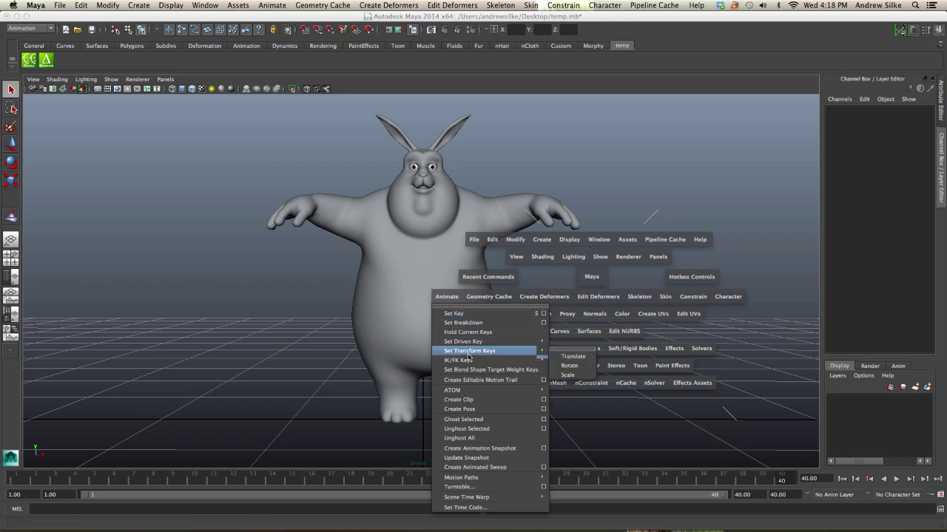
mouse_move(472, 343)
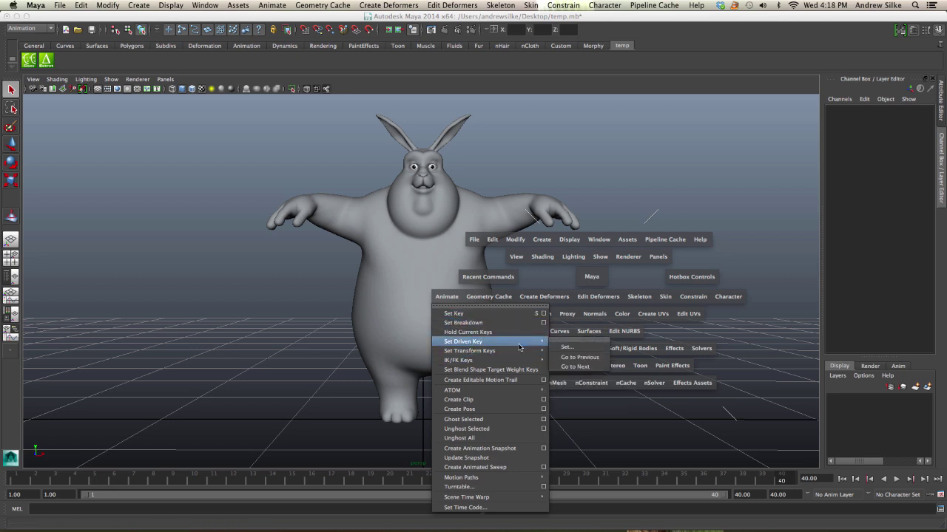
left_click(569, 347)
key("space")
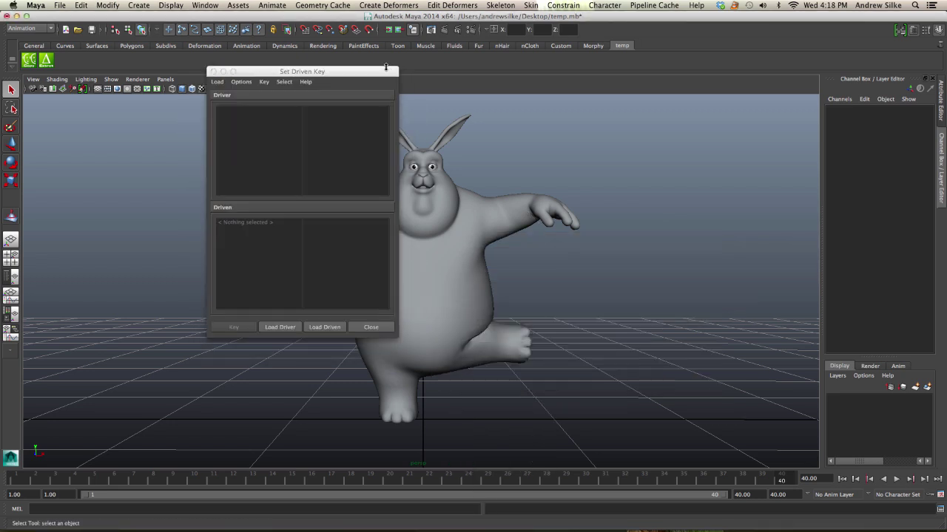
left_click_drag(386, 68, 185, 111)
middle_click_drag(466, 270, 507, 253, "alt")
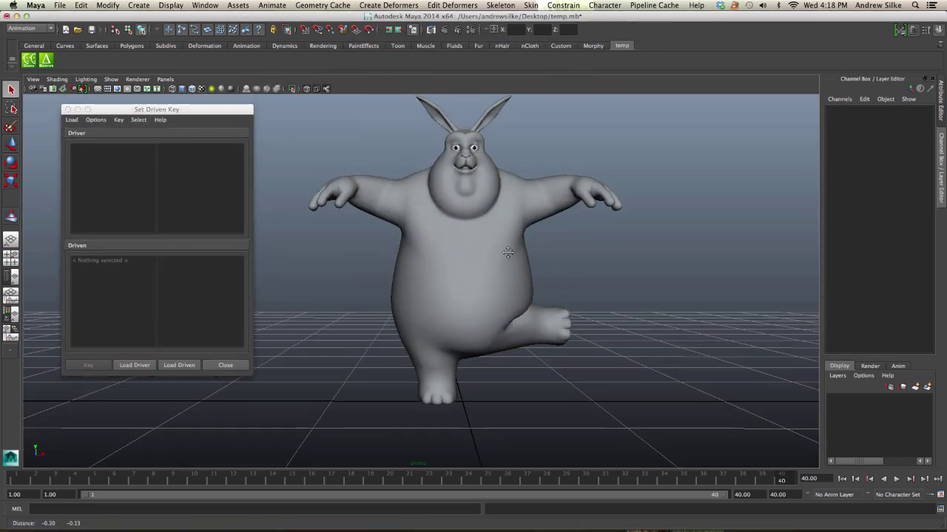
left_click_drag(443, 274, 437, 276, "alt")
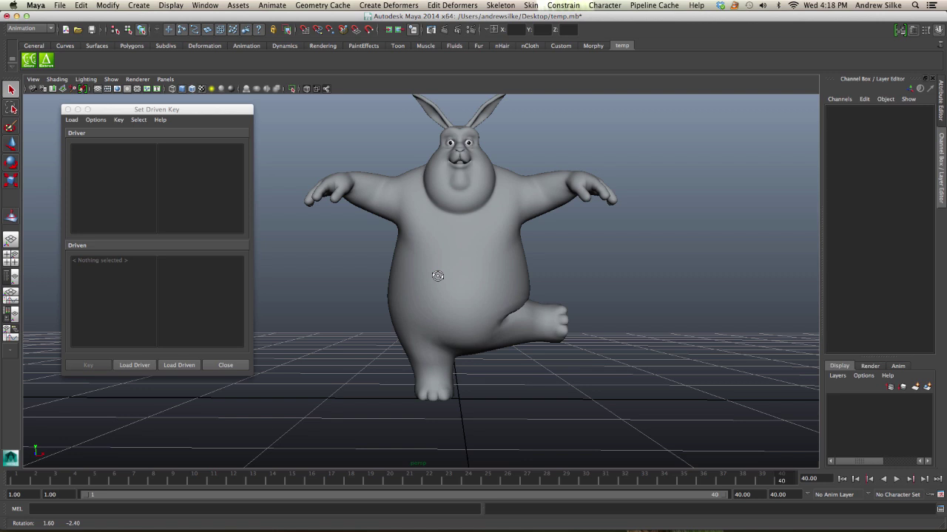
Select the body's blendShape1 node and load it as the driven object.
left_click(525, 273)
left_click_drag(473, 285, 496, 278, "alt")
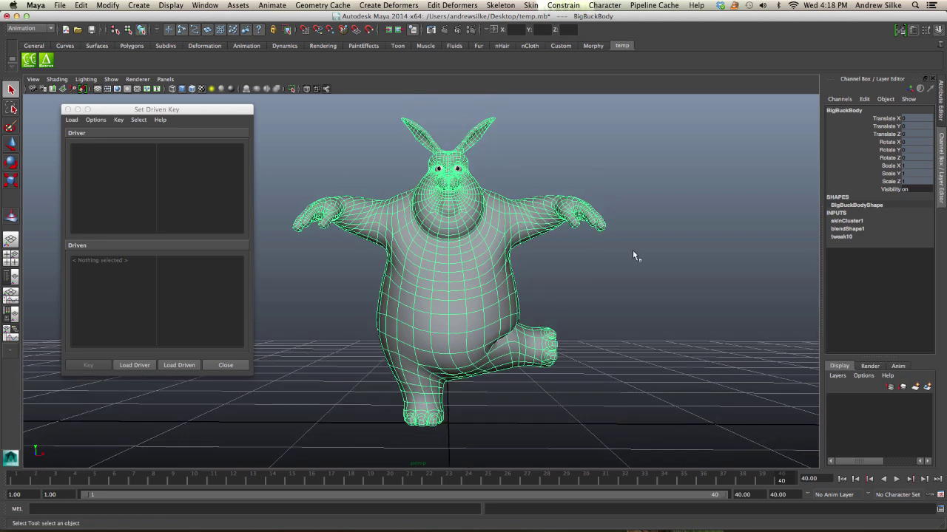
left_click(847, 228)
left_click(864, 99)
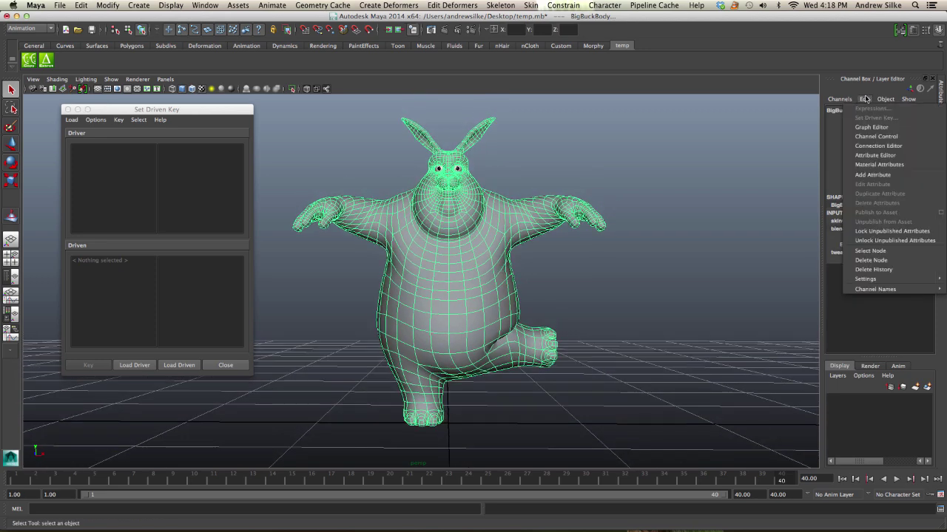
left_click(884, 240)
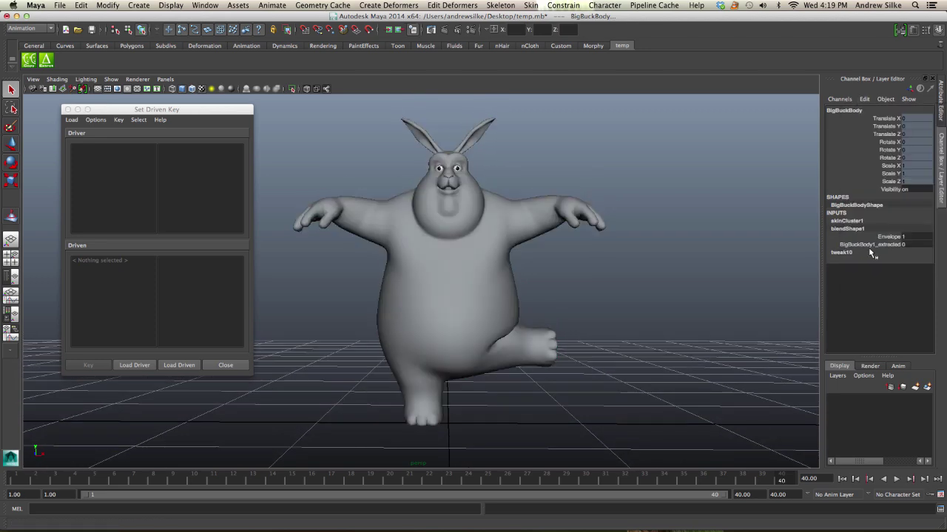
left_click(188, 365)
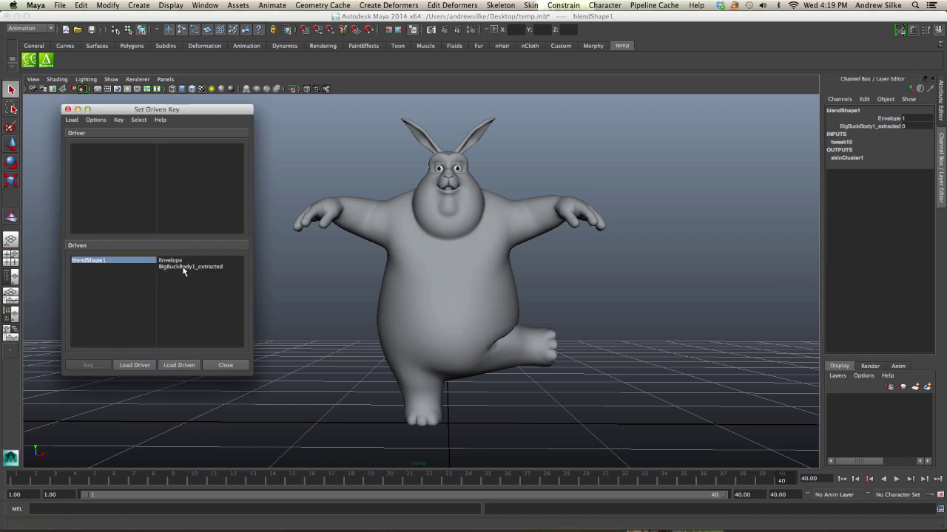
Set the BigBuckBody1_extracted weight to 1 and choose it as the driven attribute.
left_click(888, 126)
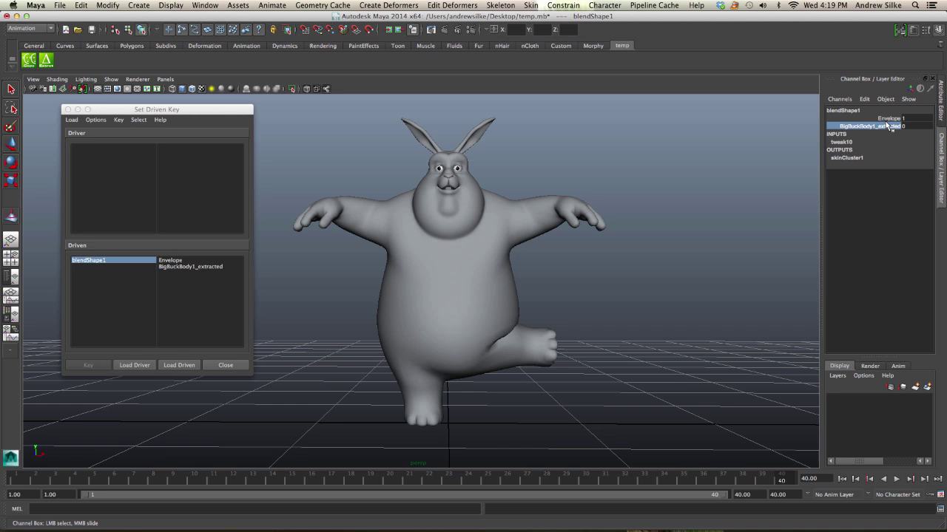
middle_click_drag(728, 183, 584, 224)
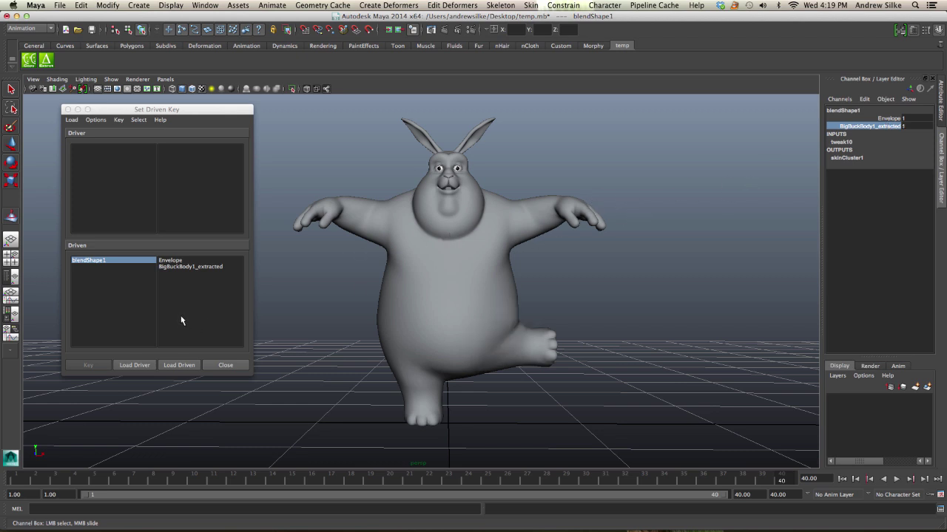
left_click(186, 267)
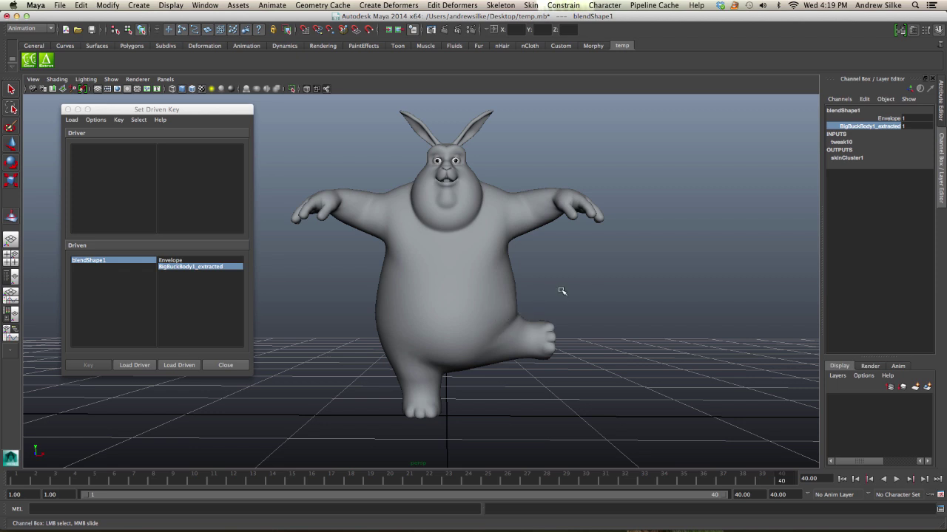
Load the left thigh joint thigh_skn_jnt_L as the driver at frame 1 and choose Rotate Y as its driver attribute.
left_click_drag(562, 291, 625, 276, "alt")
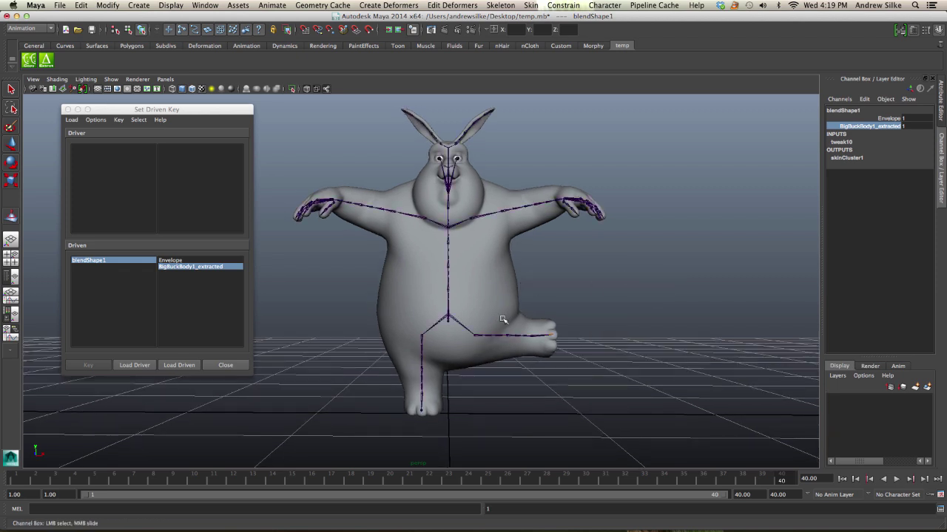
key("q")
left_click(477, 337)
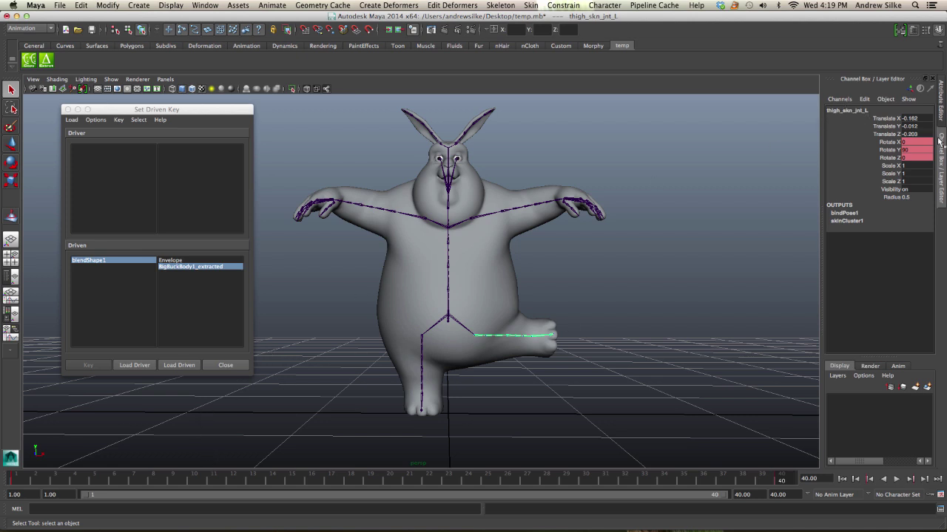
left_click_drag(748, 480, 10, 529)
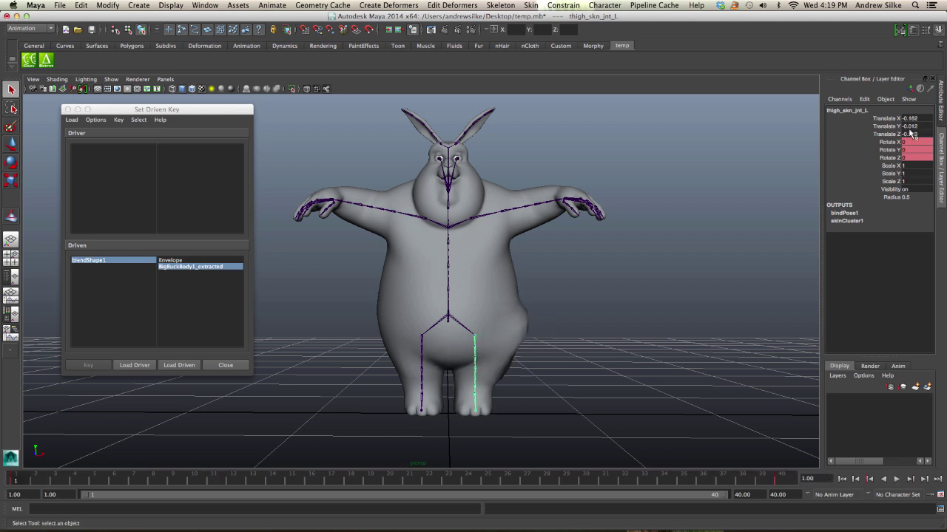
left_click_drag(768, 478, 6, 489)
left_click(148, 365)
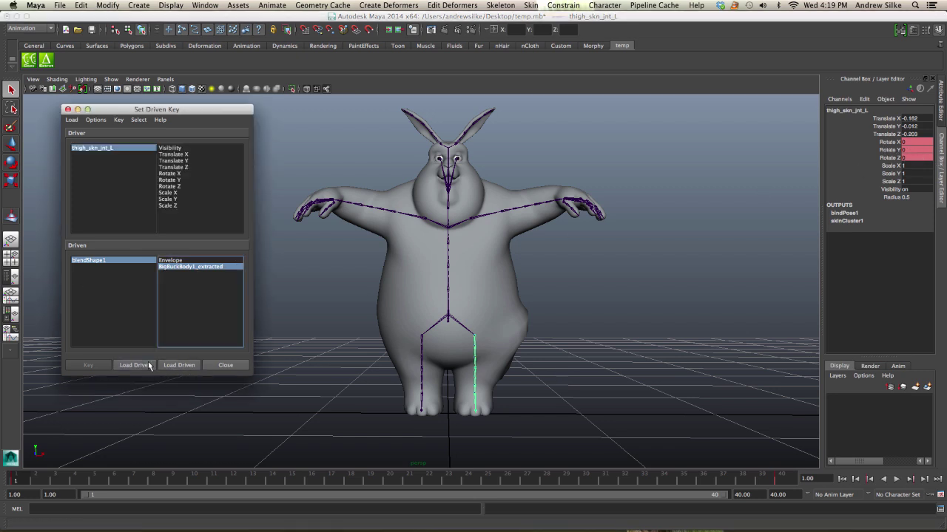
left_click(181, 180)
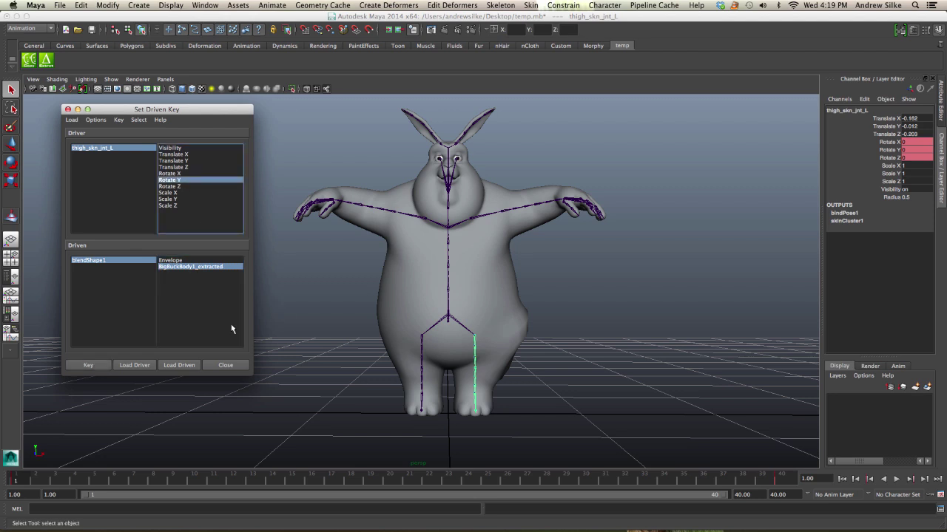
At frame 40, set a driven key from the left thigh joint's Rotate Y to BigBuckBody1_extracted at weight 1.
left_click(776, 481)
left_click_drag(798, 479, 786, 480)
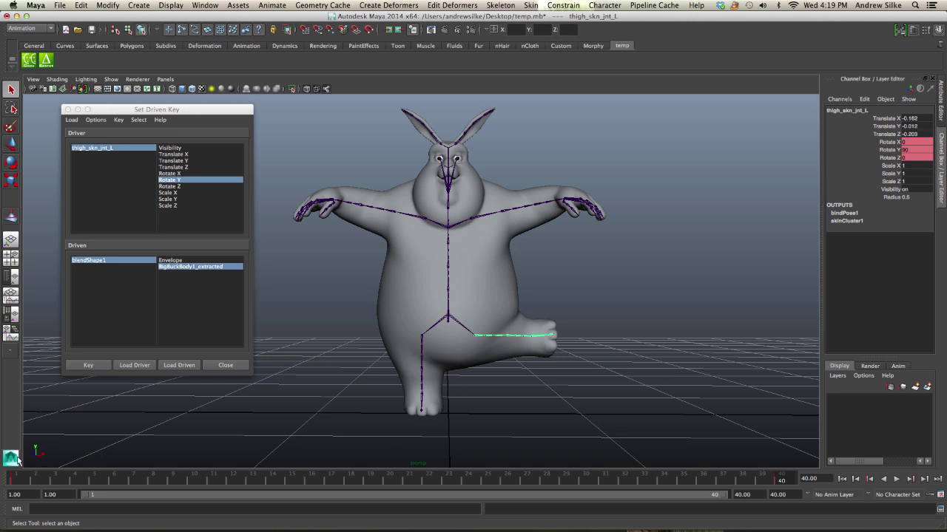
left_click_drag(15, 481, 870, 486)
left_click(90, 262)
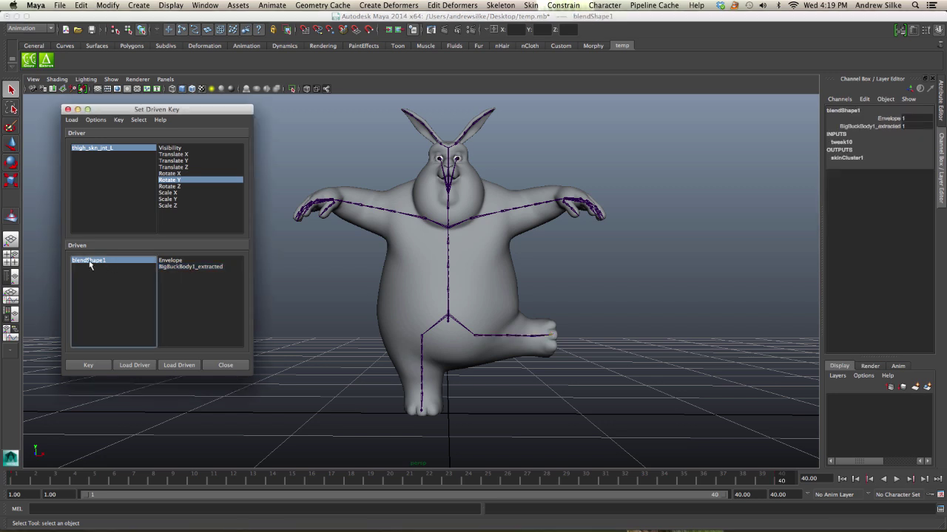
left_click(118, 148)
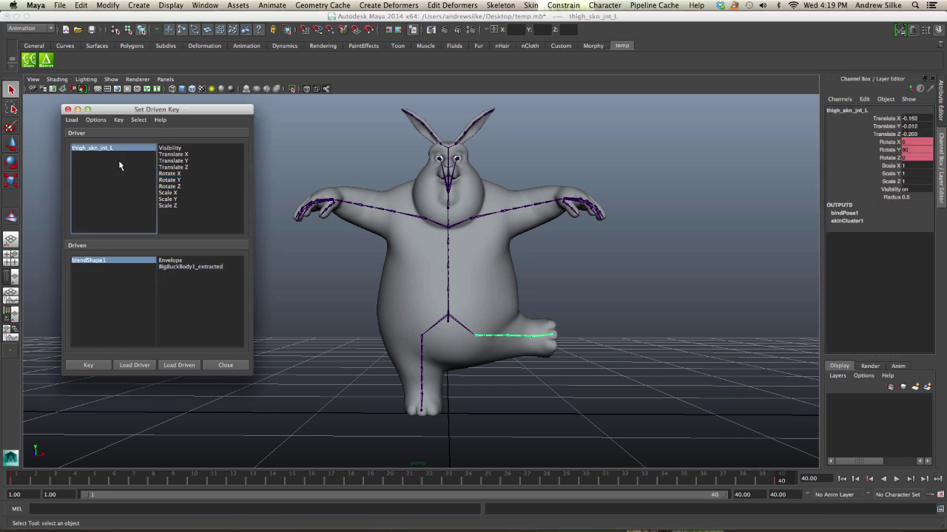
left_click(106, 262)
left_click(187, 268)
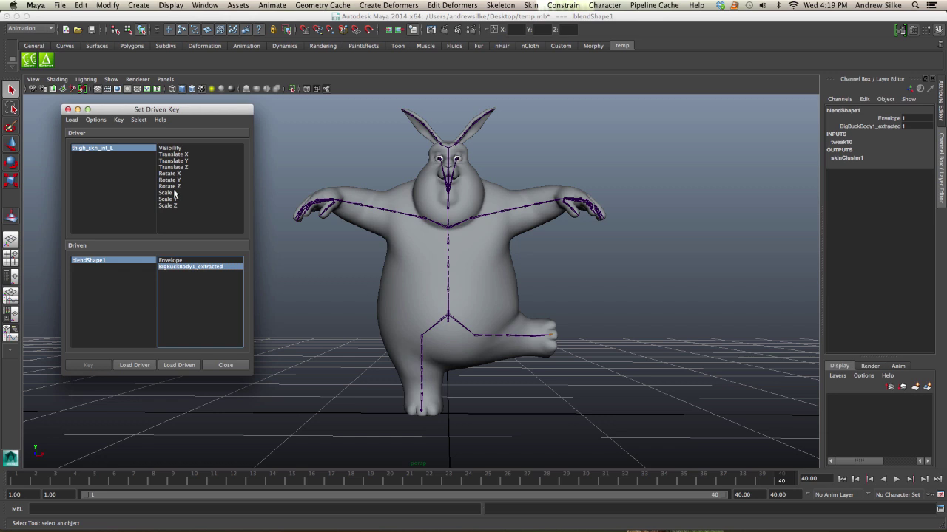
left_click(170, 180)
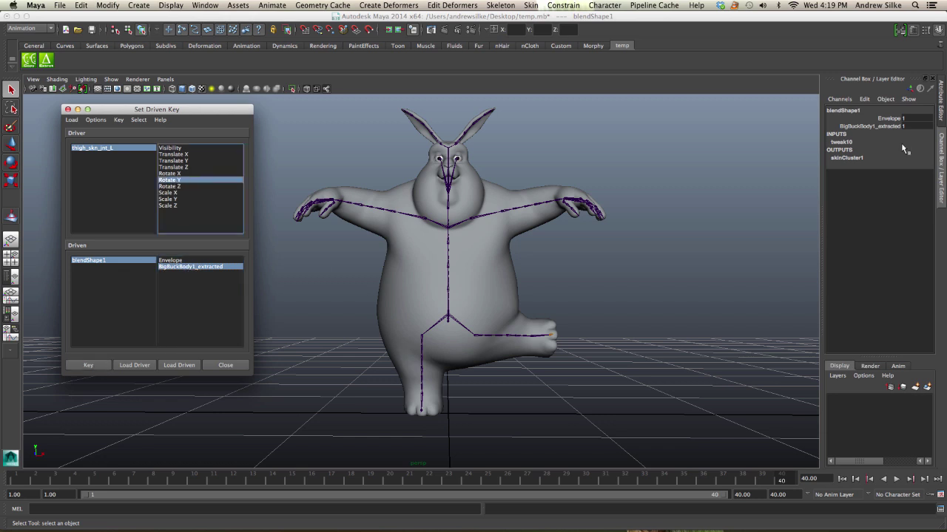
left_click(879, 127)
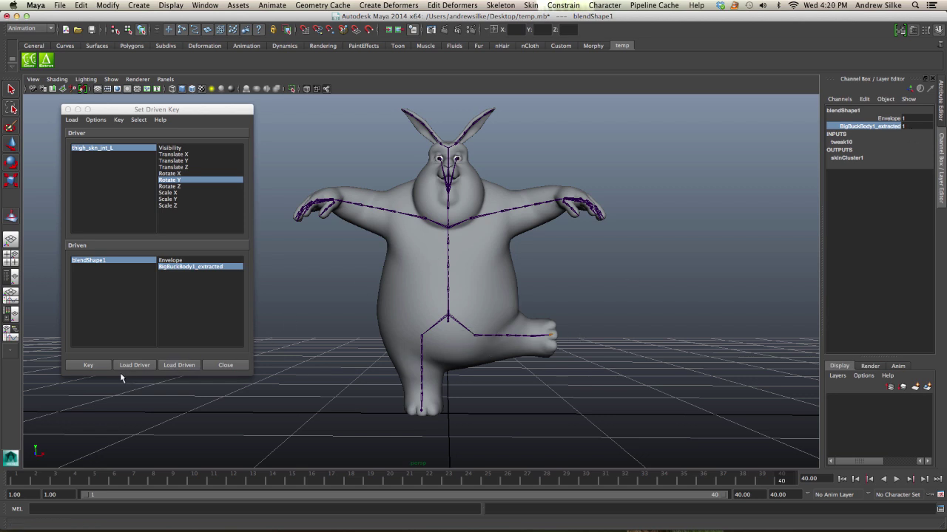
left_click(88, 365)
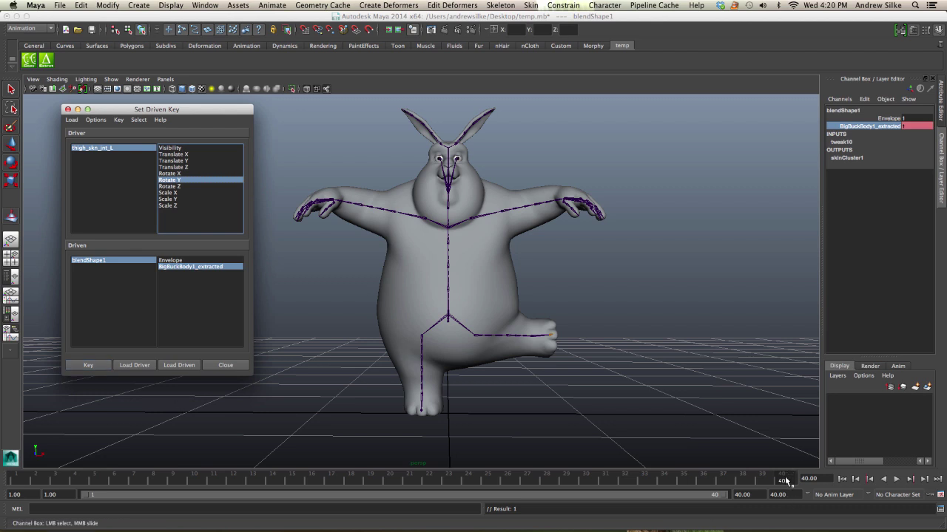
At frame 1, set the BigBuckBody1_extracted weight to 0 and key it against the left thigh joint's Rotate Y.
left_click_drag(786, 482, 14, 479)
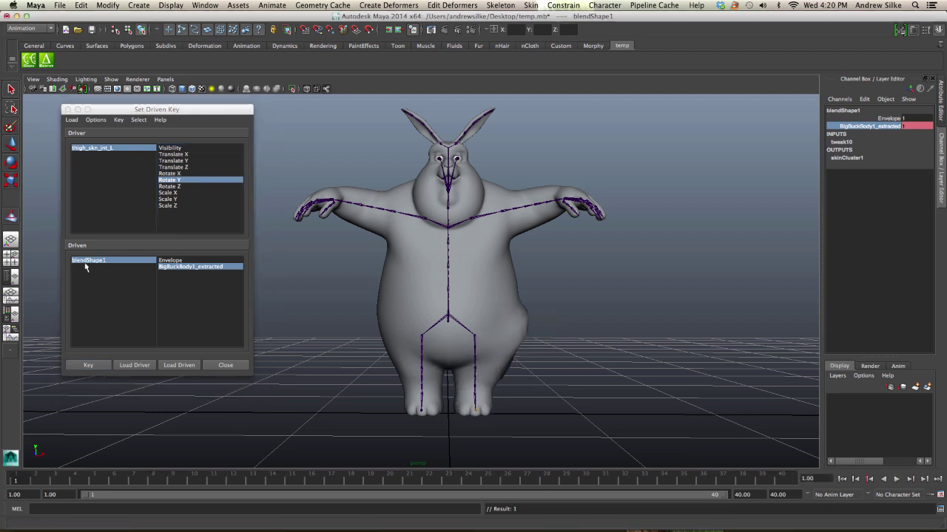
left_click(117, 148)
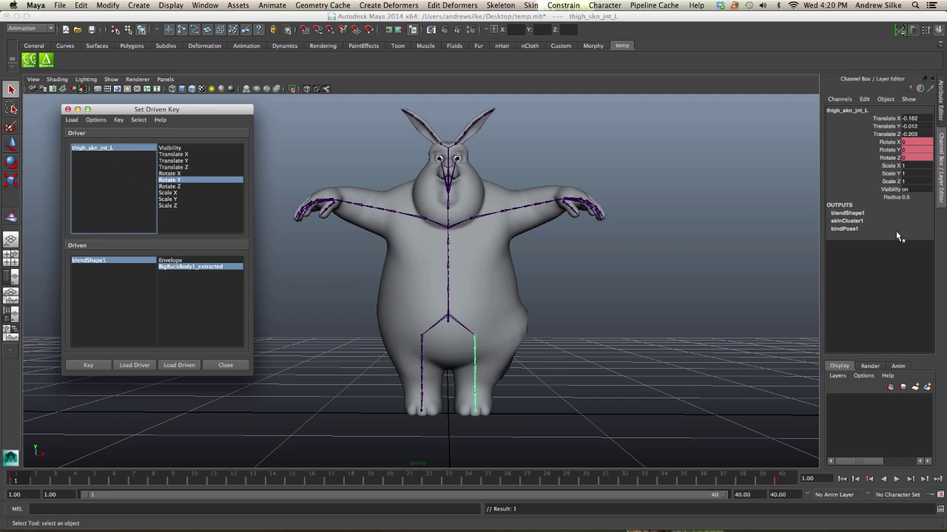
left_click(108, 263)
left_click(885, 127)
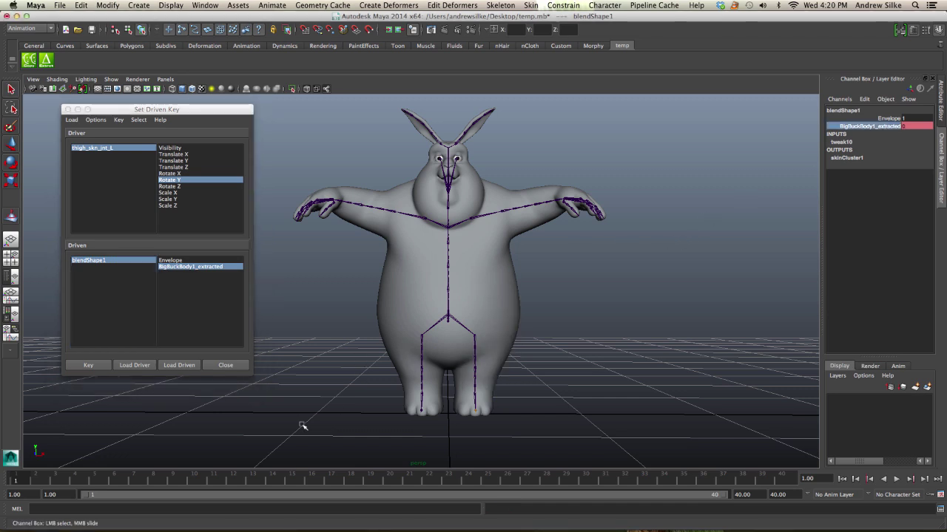
left_click(87, 366)
Play back the leg animation to check how the corrective shape follows the left thigh.
left_click(28, 485)
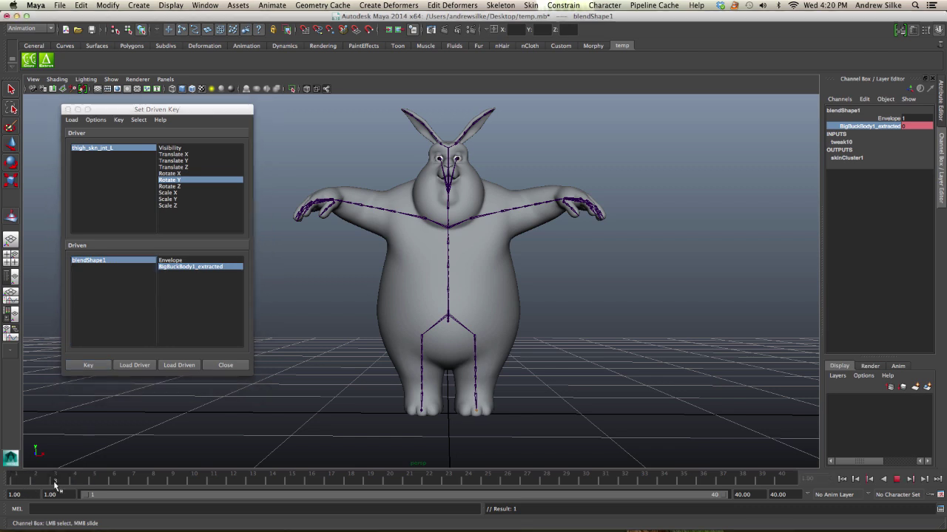
key("alt+v")
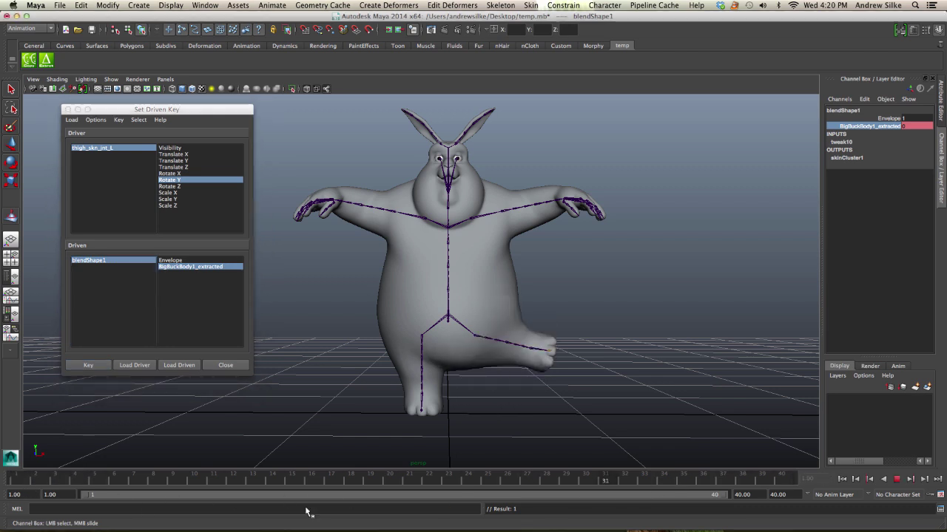
key("Escape")
Test the corrective shape by rotating the left thigh joint about 88 degrees in Y, and undo the rotation.
left_click(619, 372)
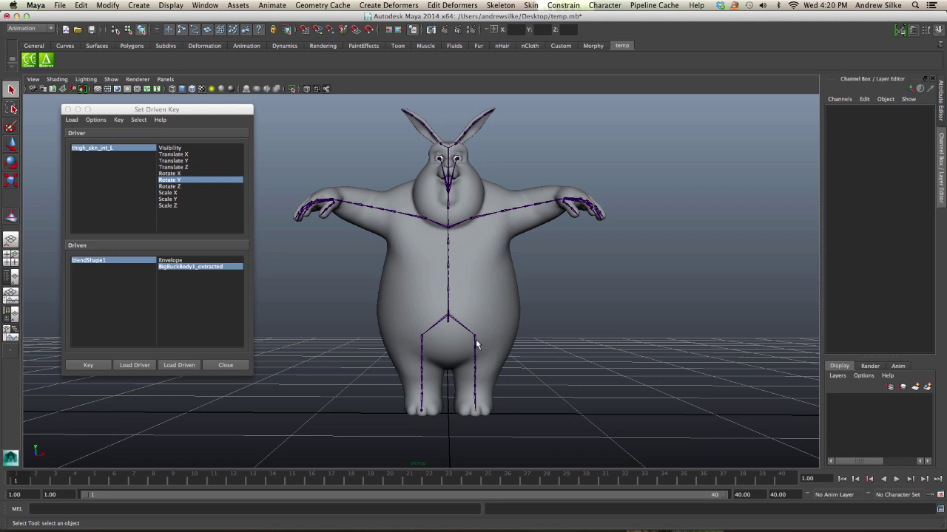
left_click(475, 342)
key("e")
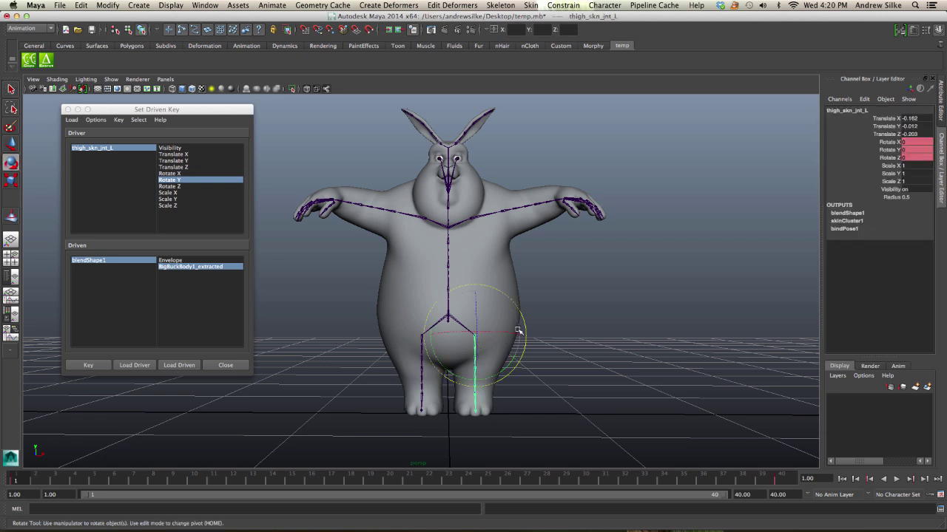
left_click_drag(513, 360, 531, 266)
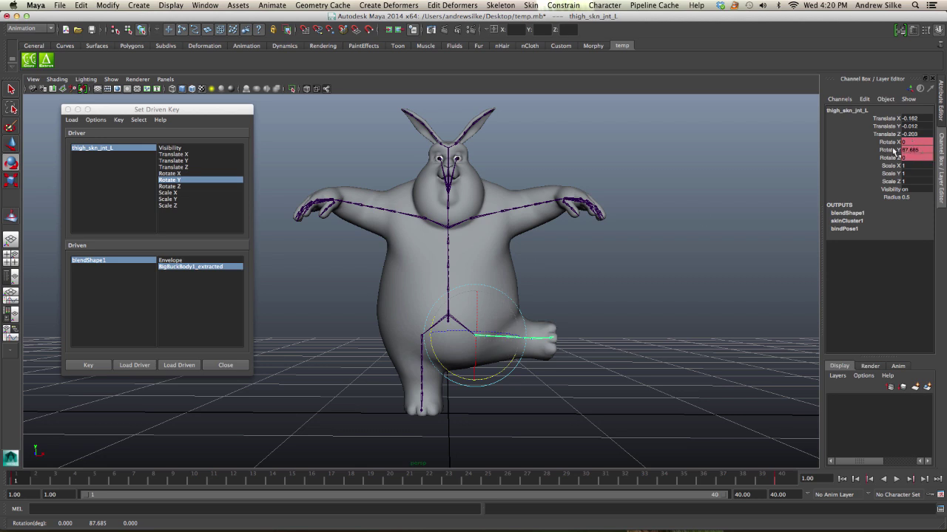
key("ctrl+z")
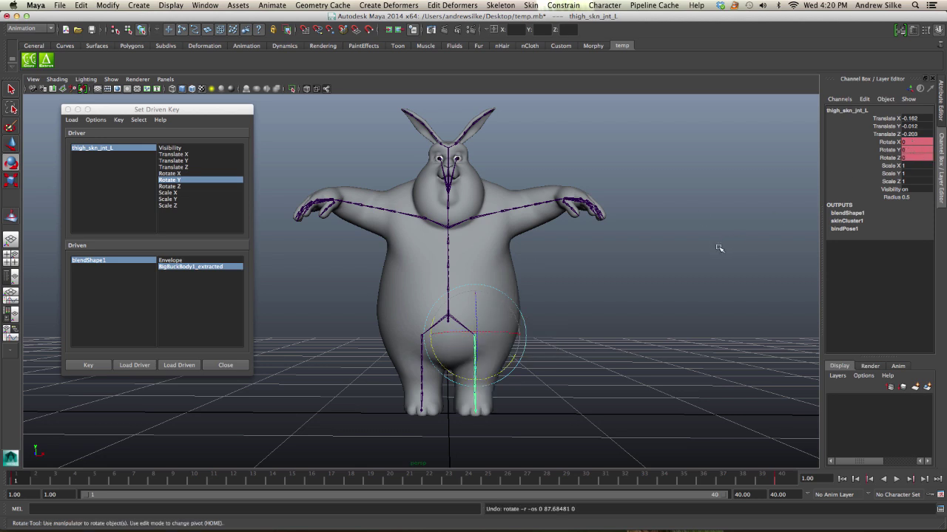
Show the Graph Editor beneath the perspective view and give the perspective view more height.
scroll(670, 288, "up", 5)
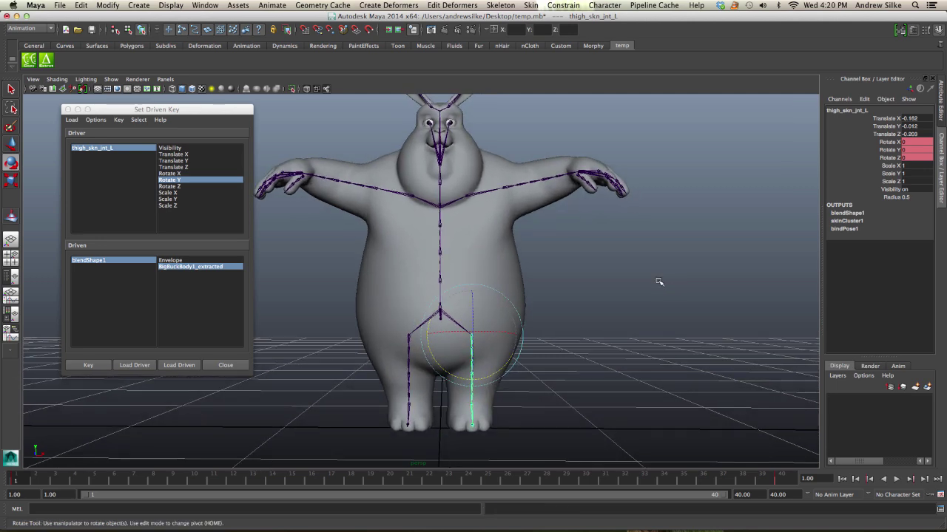
middle_click_drag(617, 308, 619, 290, "alt")
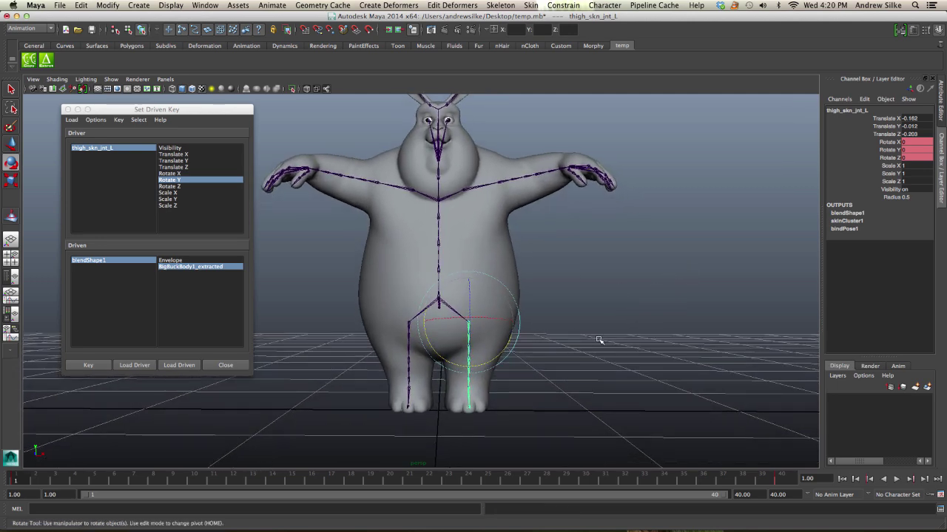
key("space")
left_click_drag(544, 193, 522, 194)
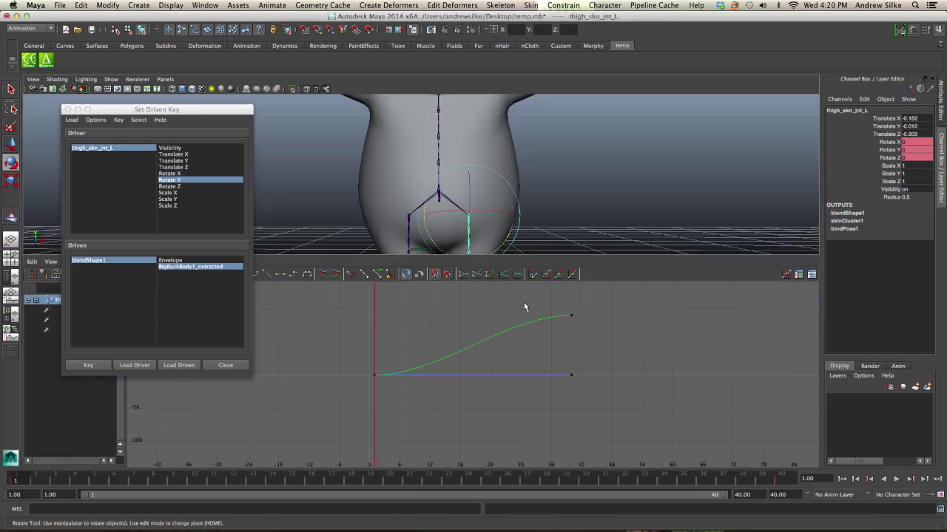
left_click_drag(516, 256, 516, 356)
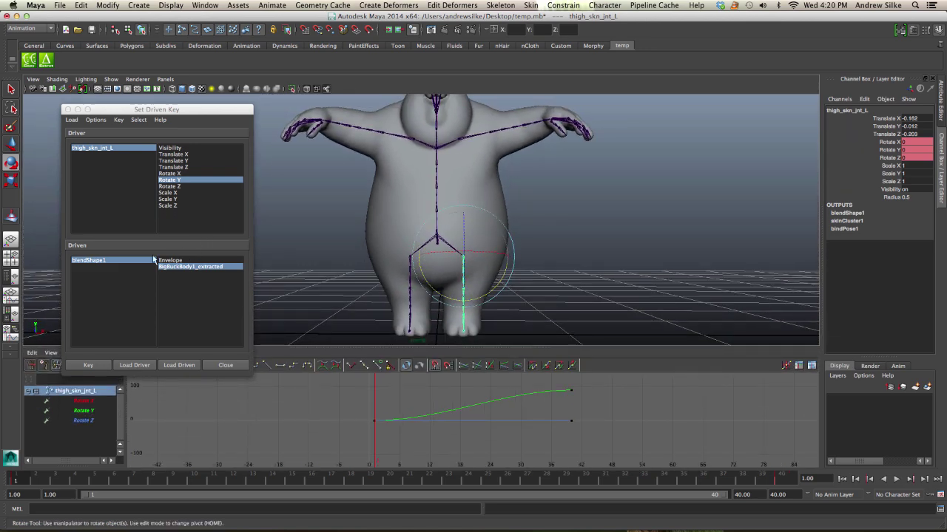
Display and frame blendShape1's BigBuckBody1_extracted curve driven by the left thigh joint in the Graph Editor.
left_click(111, 260)
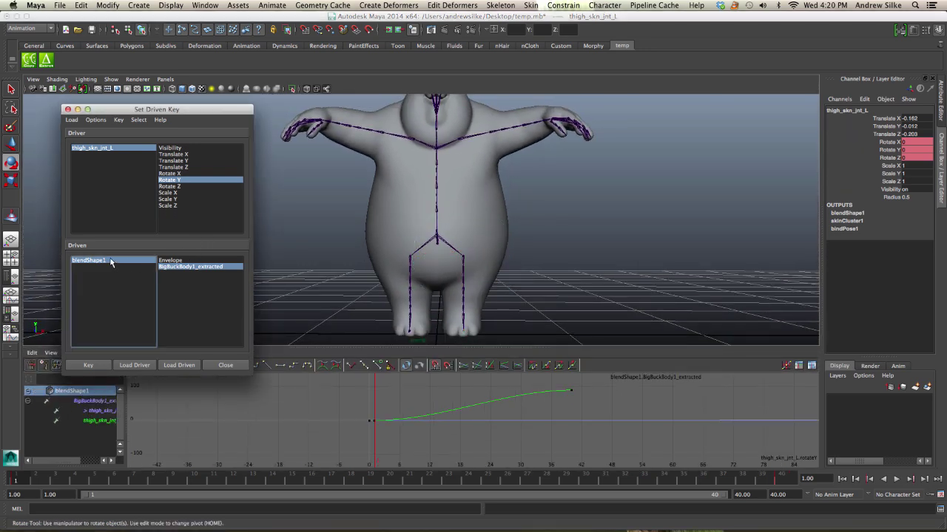
left_click(108, 411)
middle_click_drag(420, 442, 407, 429, "alt")
key("f")
right_click_drag(519, 426, 500, 399, "alt")
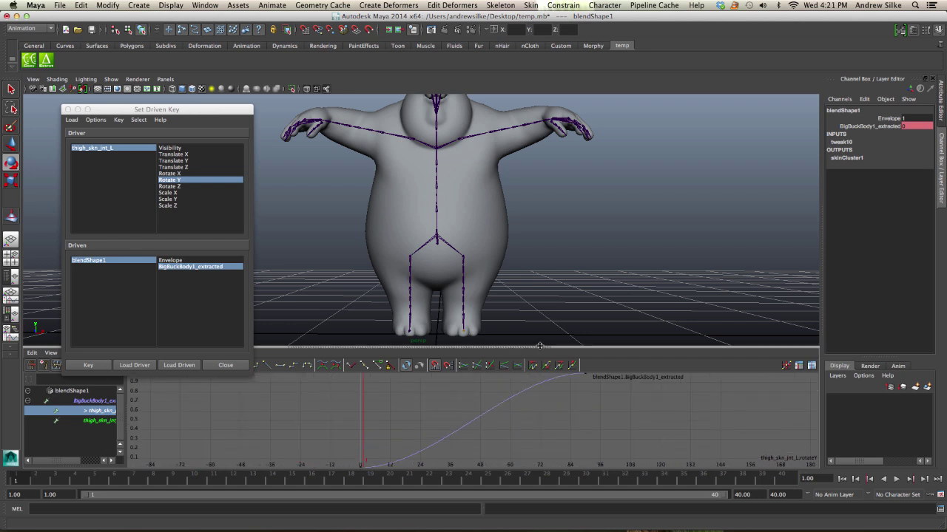
Enlarge the Graph Editor, select both keys of the driven curve and apply clamped tangents to them.
key("e")
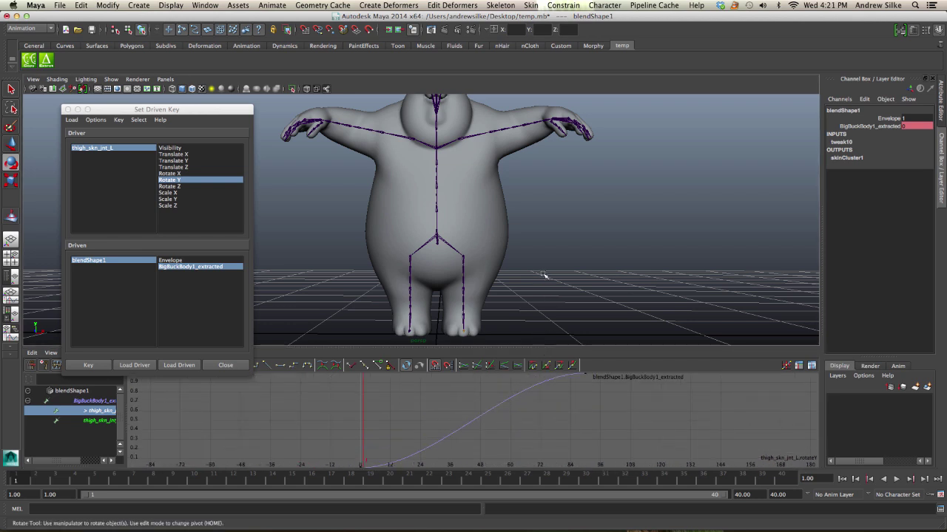
left_click_drag(531, 346, 531, 299)
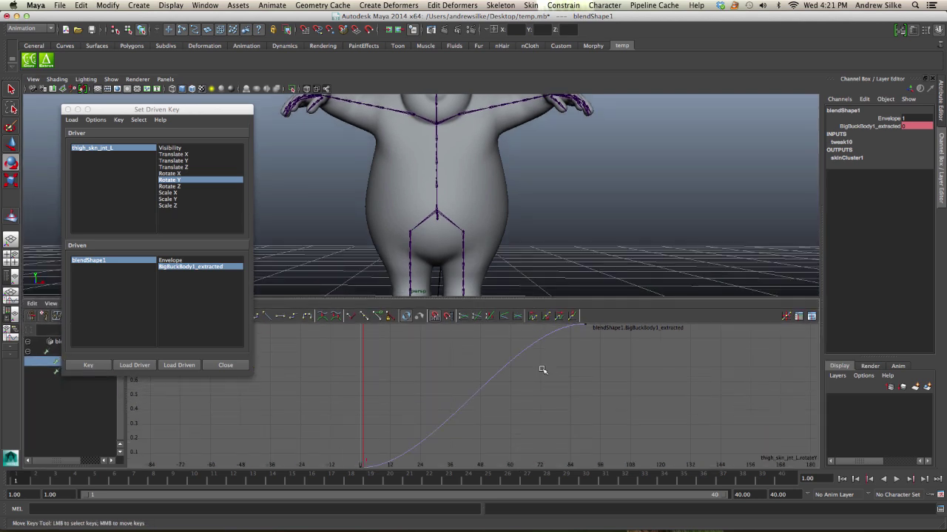
left_click_drag(501, 366, 489, 409)
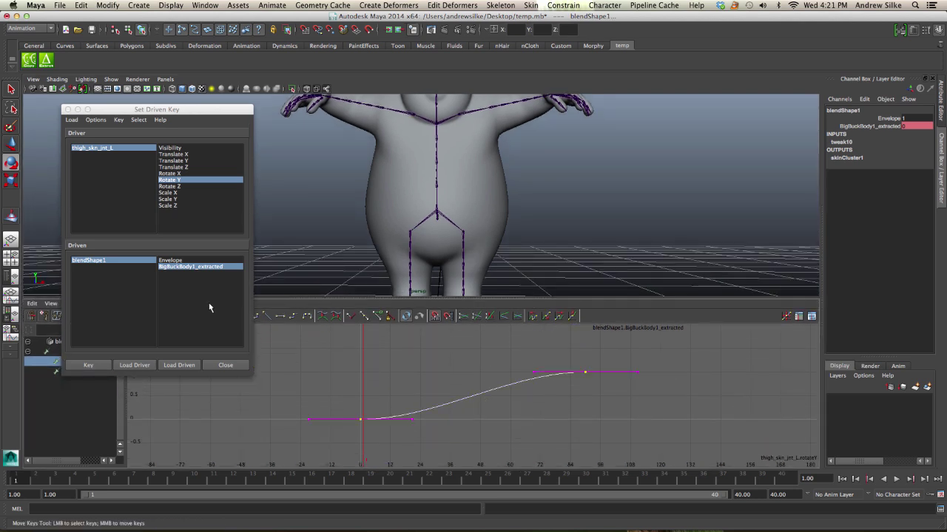
left_click_drag(169, 111, 151, 30)
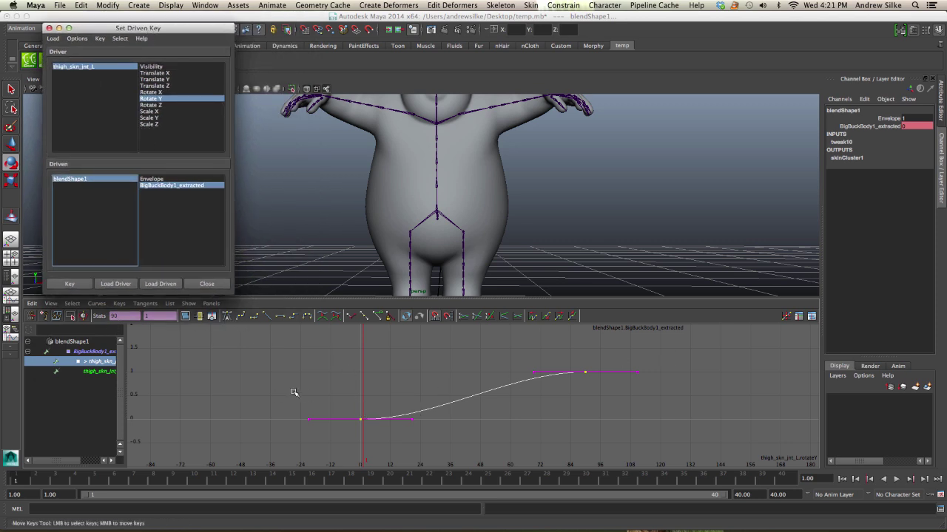
left_click(255, 317)
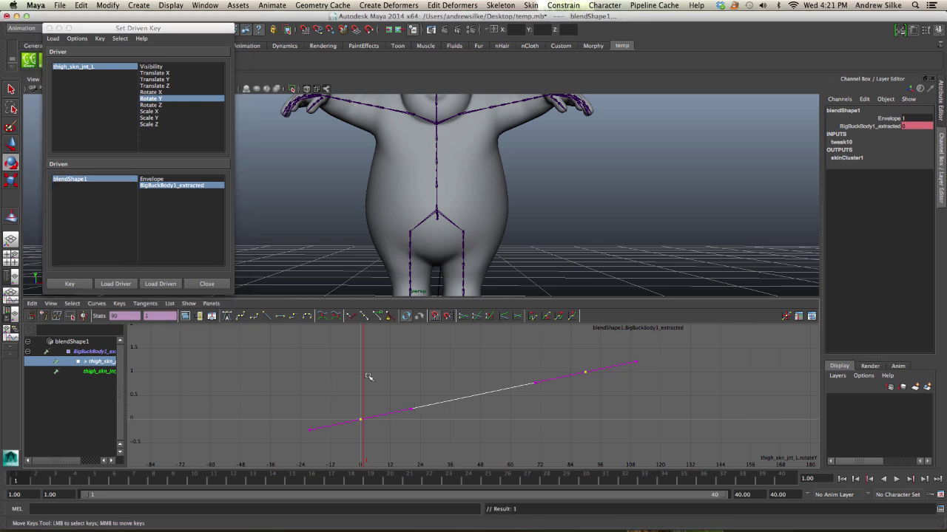
Play back the animation with the clamped driven curve to check the deformation, and return to frame 1.
middle_click_drag(369, 375, 363, 379, "alt")
key("alt+v")
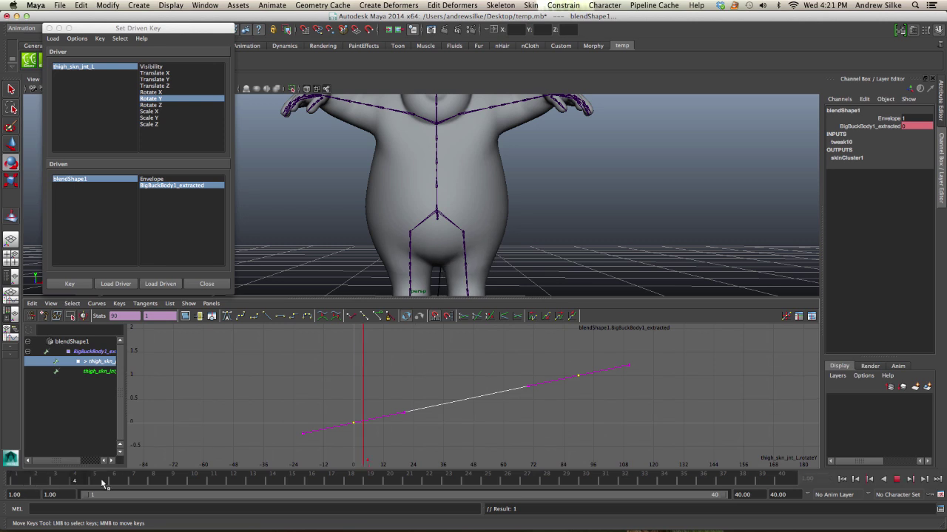
mouse_move(712, 472)
left_mouse_down()
mouse_move(927, 460)
mouse_move(457, 494)
mouse_move(34, 469)
mouse_move(480, 496)
mouse_move(892, 497)
mouse_move(17, 475)
left_mouse_up()
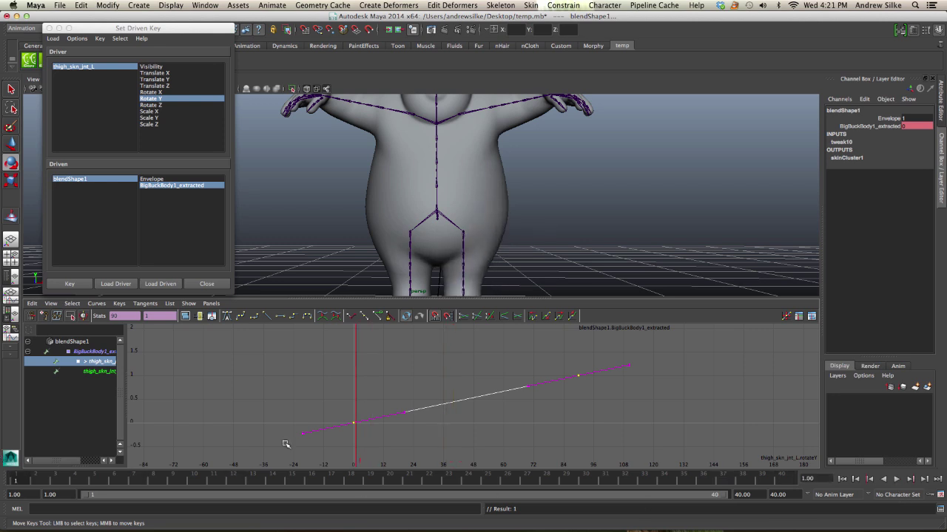
Try auto tangents on the driven curve's keys for comparison, and reapply clamped tangents.
left_click(227, 316)
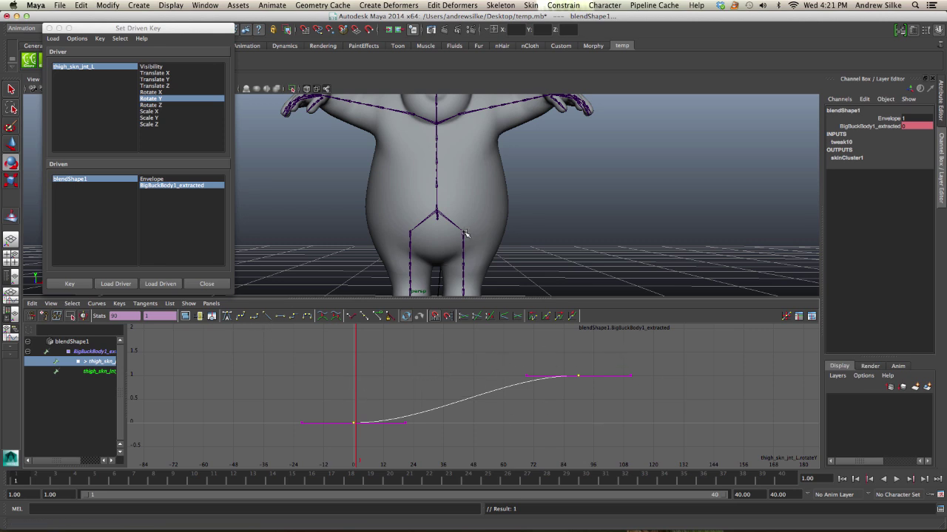
left_click(256, 318)
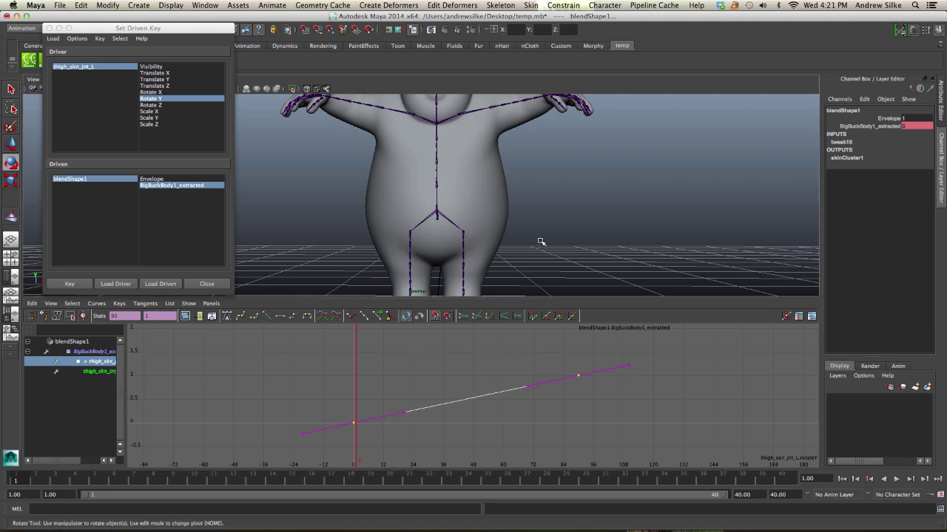
Return to the full perspective view, close the Set Driven Key window and clear the selection.
key("space")
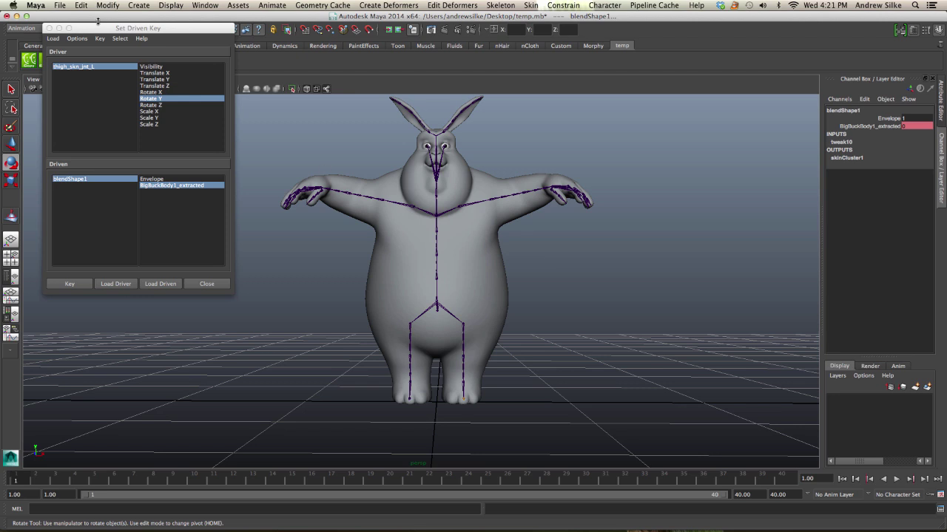
left_click(49, 28)
left_click(316, 341)
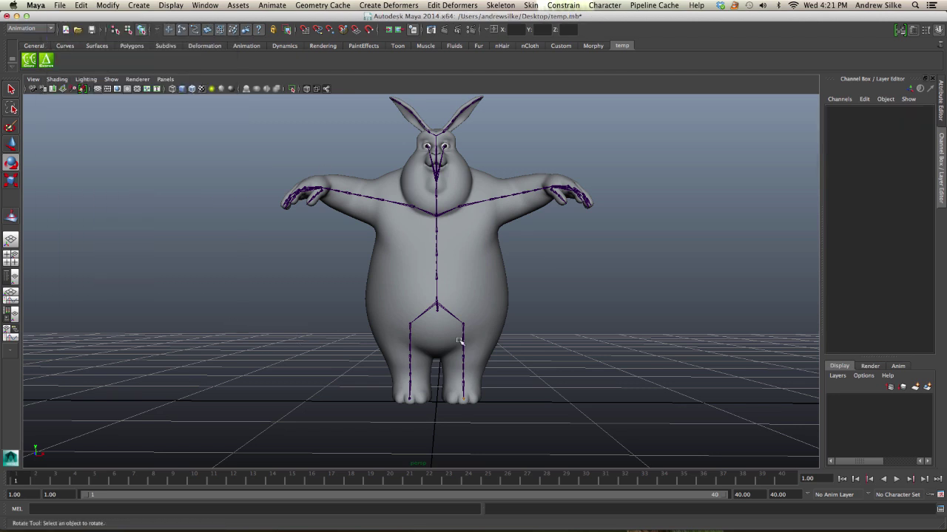
Test the driven shape by rotating the left thigh joint about 38 degrees in Y, and undo the rotation.
left_click(464, 329)
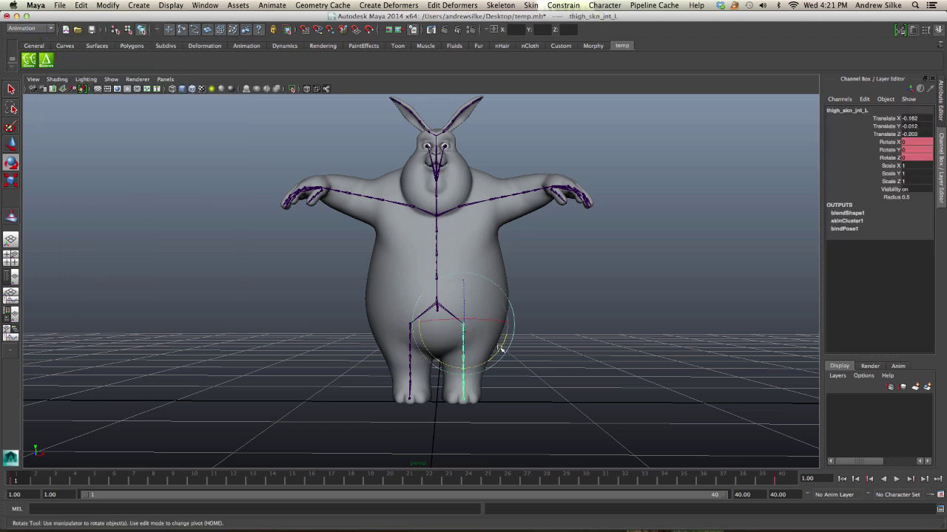
left_click_drag(501, 349, 504, 319)
key("ctrl+z")
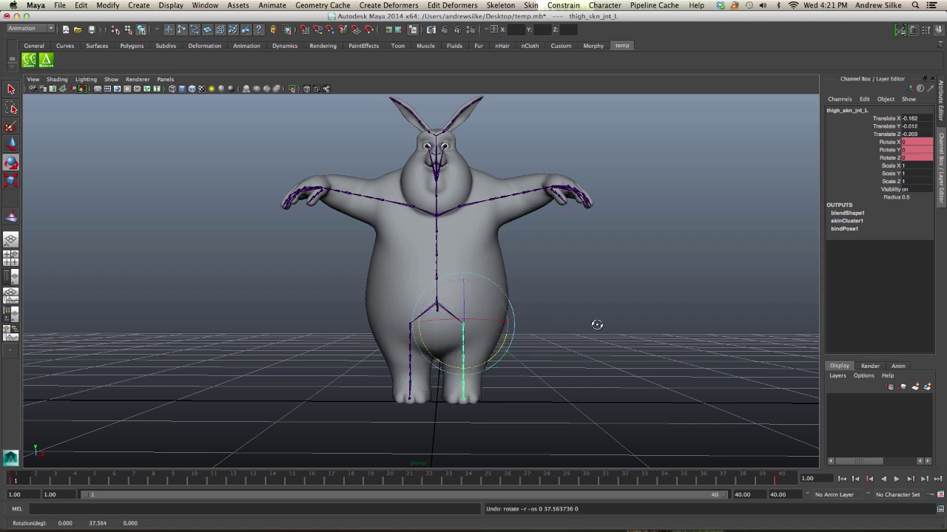